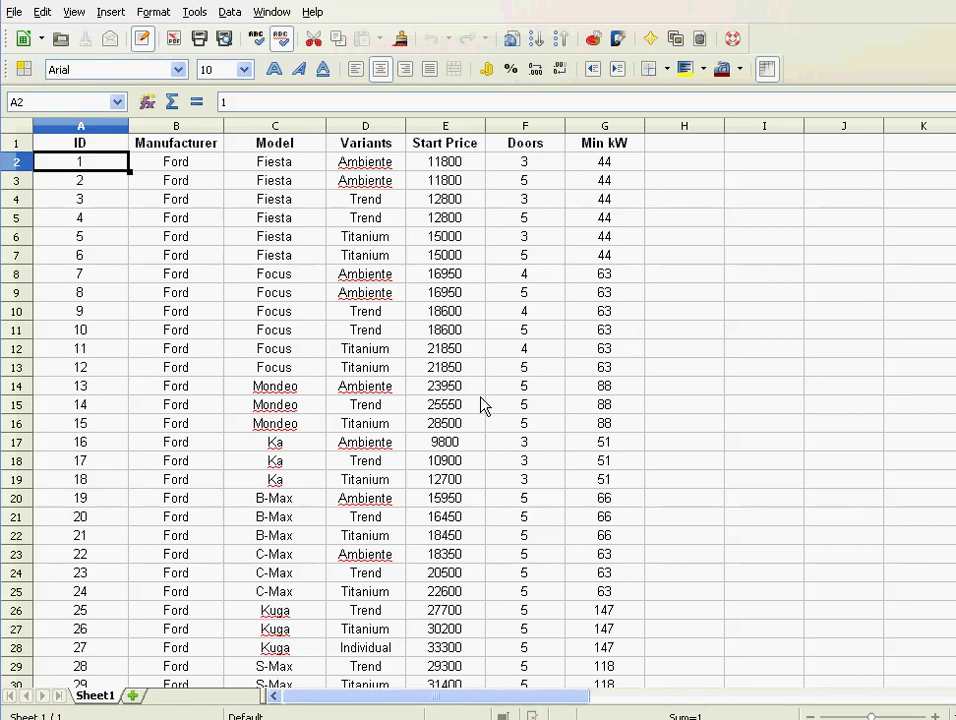
# Insert an empty row above row 10 and an empty column before the Variants column
pyautogui.click(18, 314)
pyautogui.click(110, 14)
pyautogui.click(140, 75)
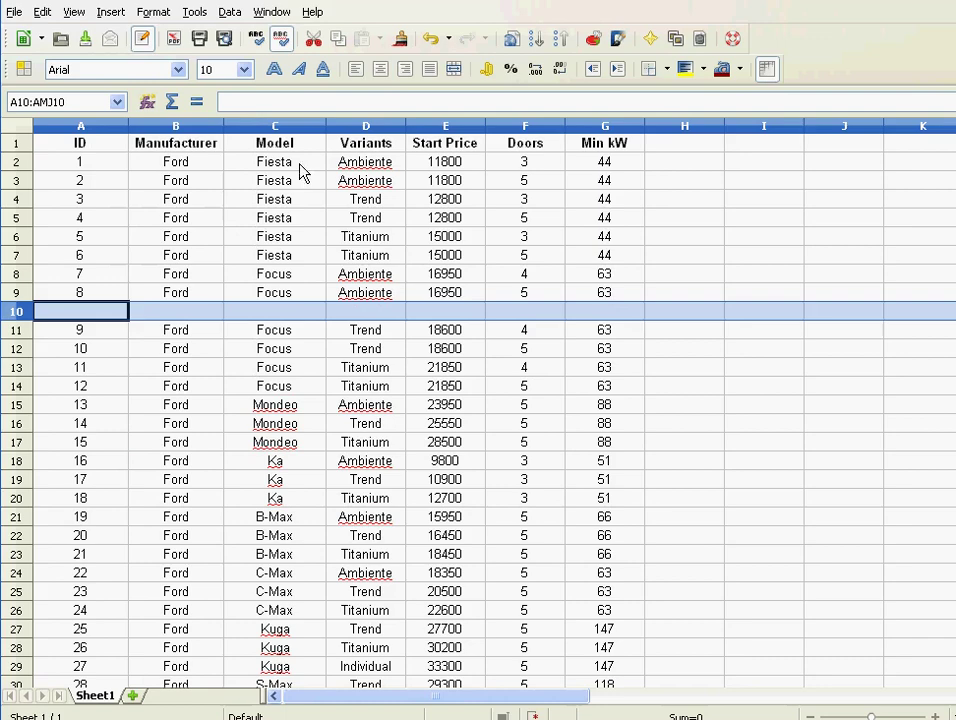
pyautogui.click(365, 126)
pyautogui.click(110, 14)
pyautogui.click(140, 98)
pyautogui.click(286, 236)
# Highlight the separated data blocks A1:C9 and E1:H9 to examine how the empty row and column split the table
pyautogui.moveTo(75, 143); pyautogui.dragTo(286, 293)
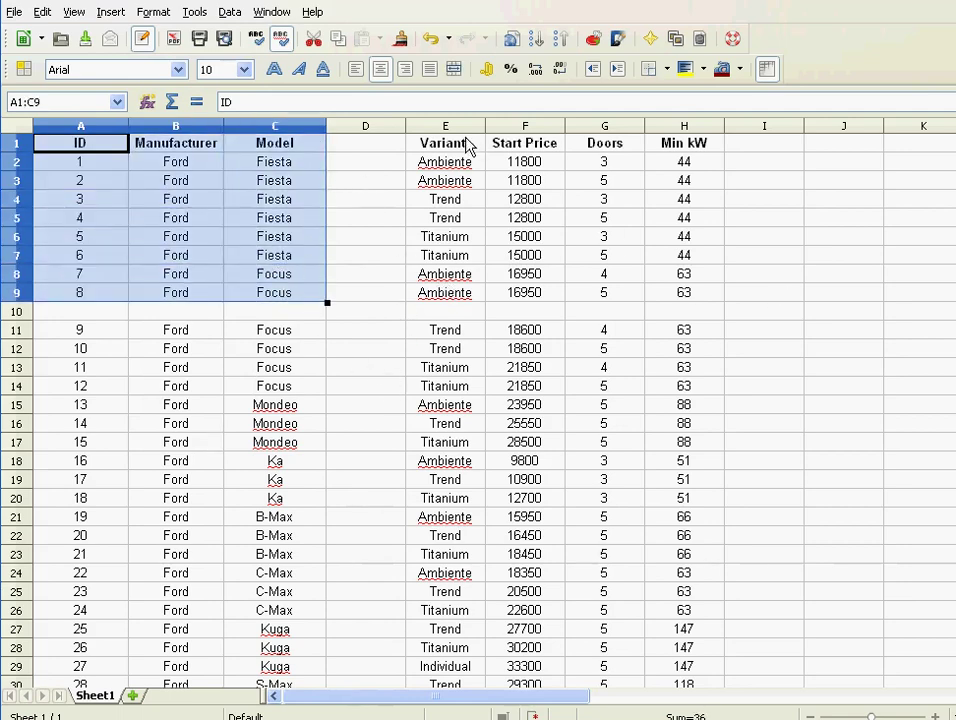
pyautogui.moveTo(470, 147); pyautogui.dragTo(679, 301)
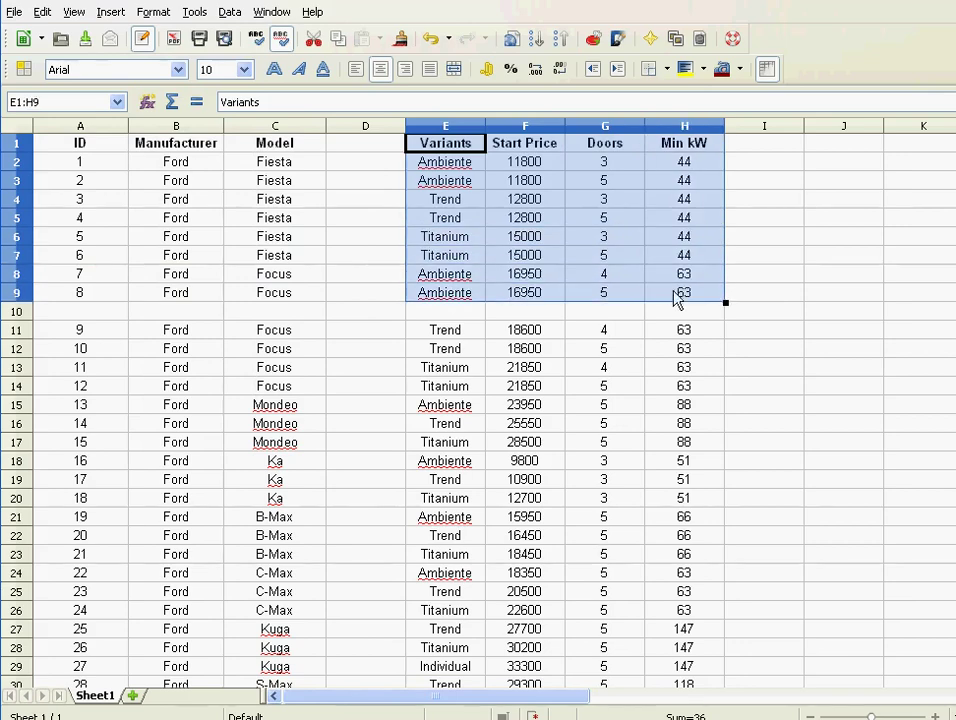
pyautogui.click(364, 336)
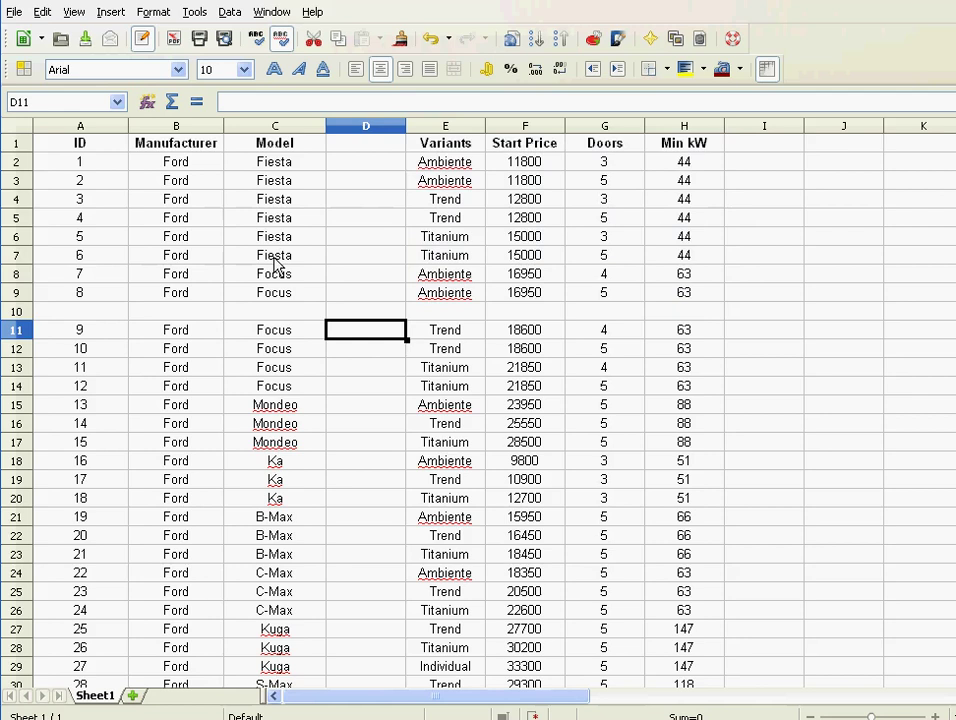
pyautogui.click(189, 261)
pyautogui.moveTo(93, 150); pyautogui.dragTo(266, 300)
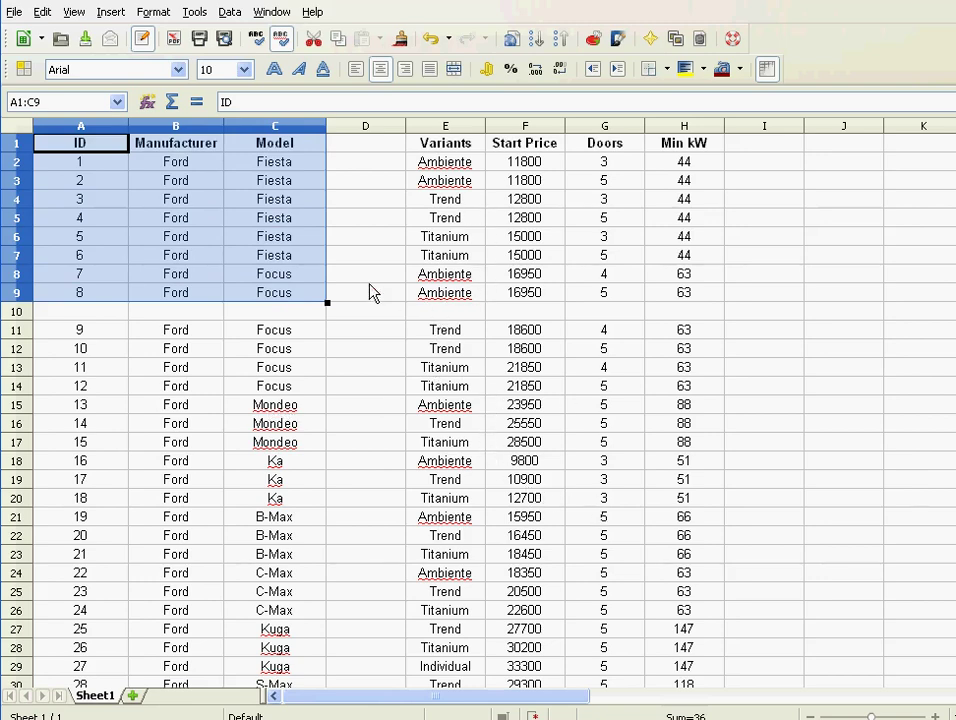
pyautogui.click(362, 297)
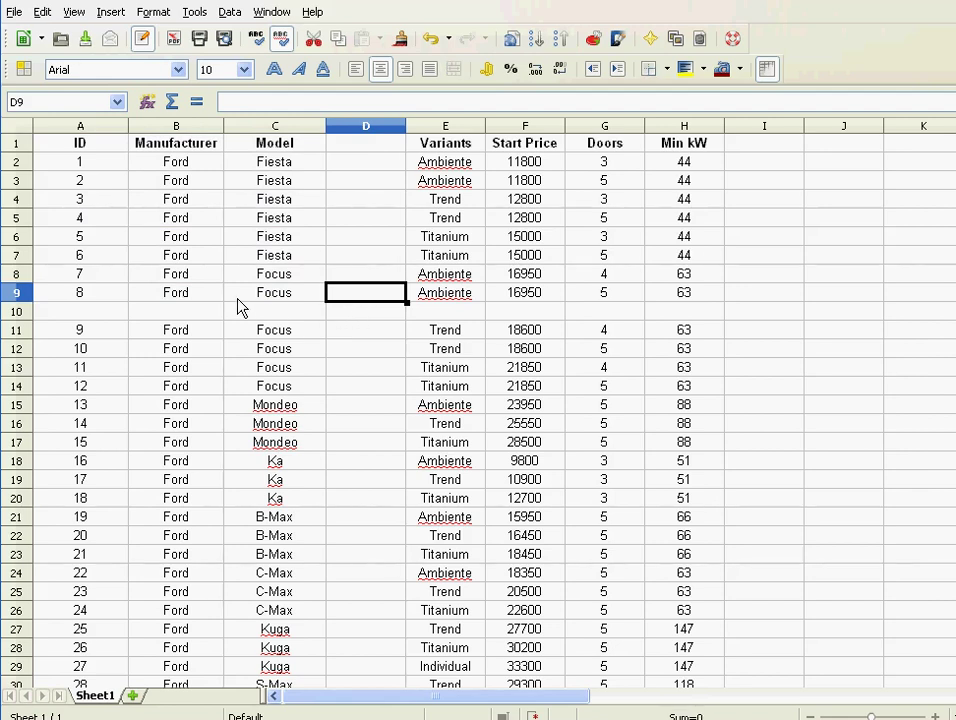
# Delete the empty column D and the empty row 10 to make the table continuous
pyautogui.click(360, 127)
pyautogui.click(42, 12)
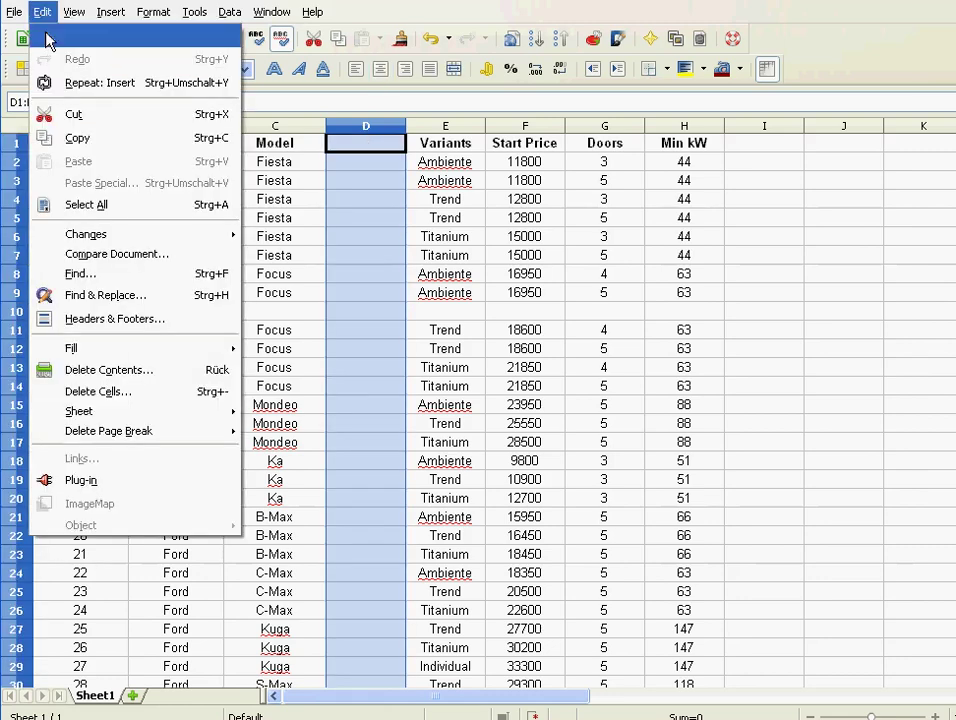
pyautogui.click(118, 393)
pyautogui.click(17, 311)
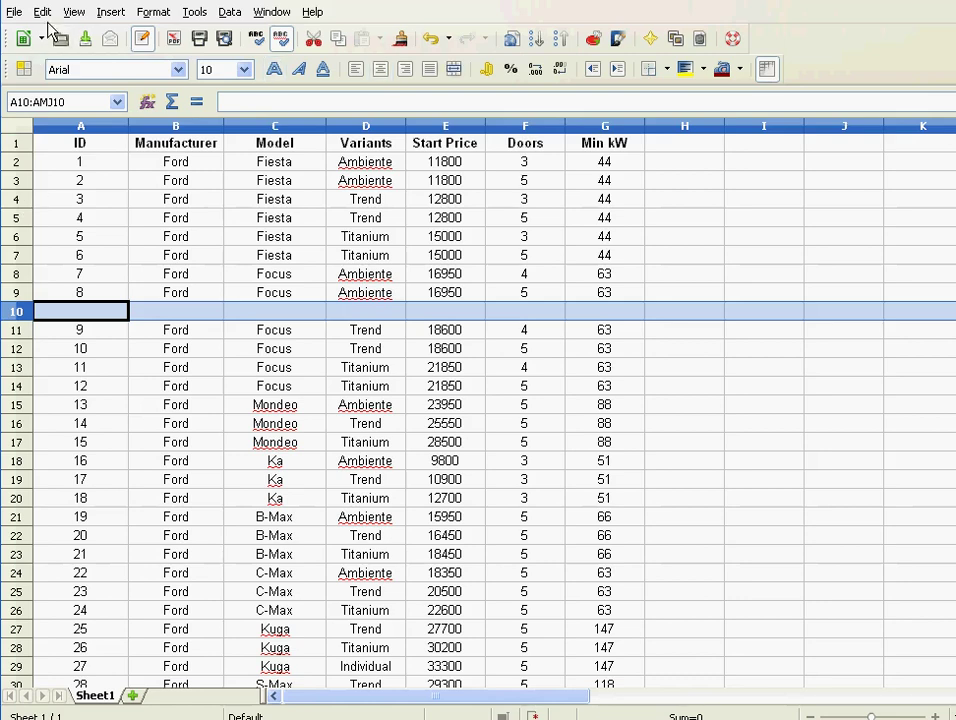
pyautogui.click(42, 12)
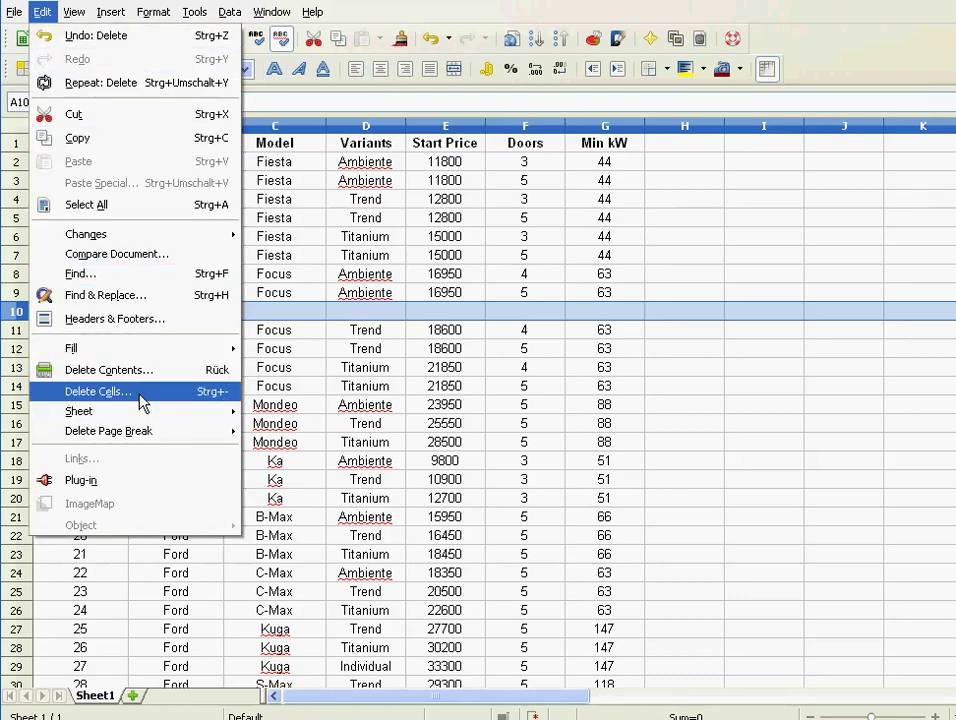
pyautogui.click(141, 402)
pyautogui.click(192, 388)
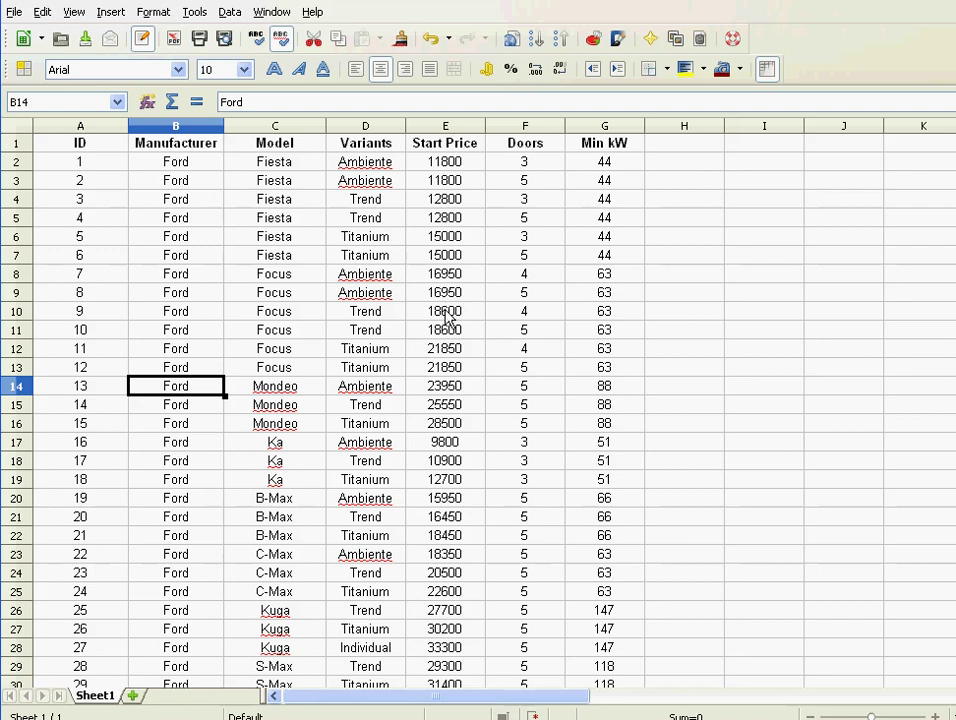
# Select the entire Start Price column
pyautogui.click(447, 314)
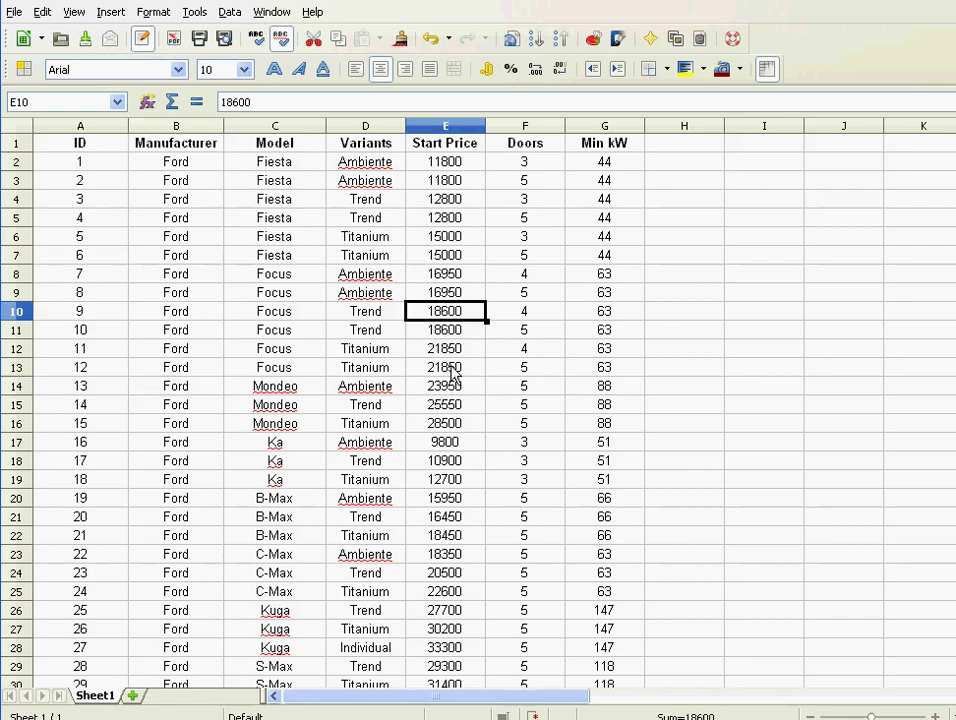
pyautogui.click(446, 148)
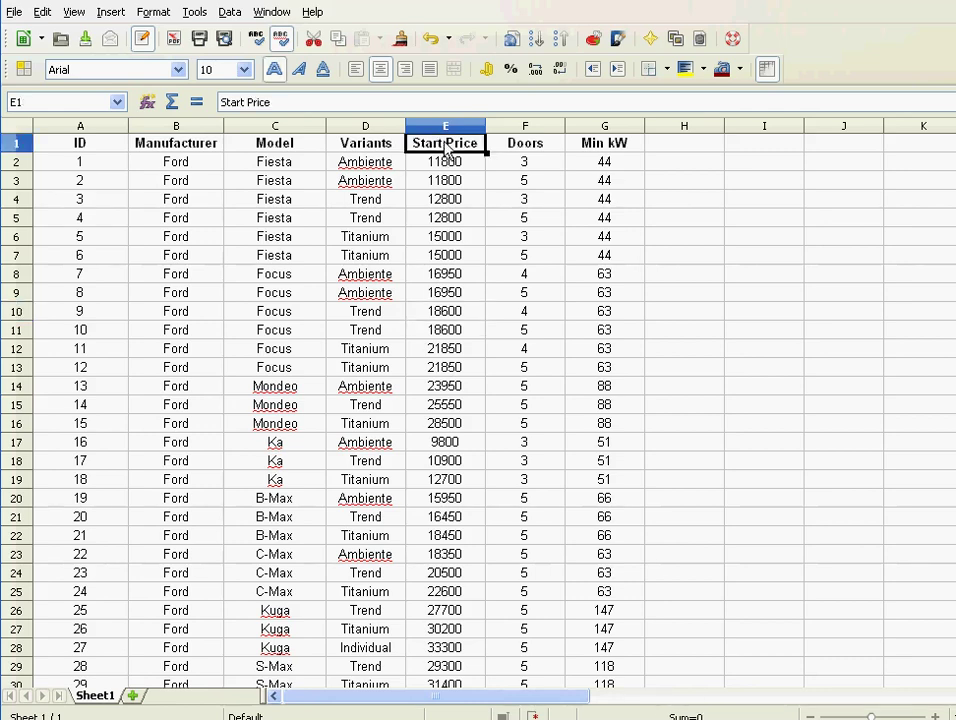
pyautogui.hotkey('ctrl', 'space')
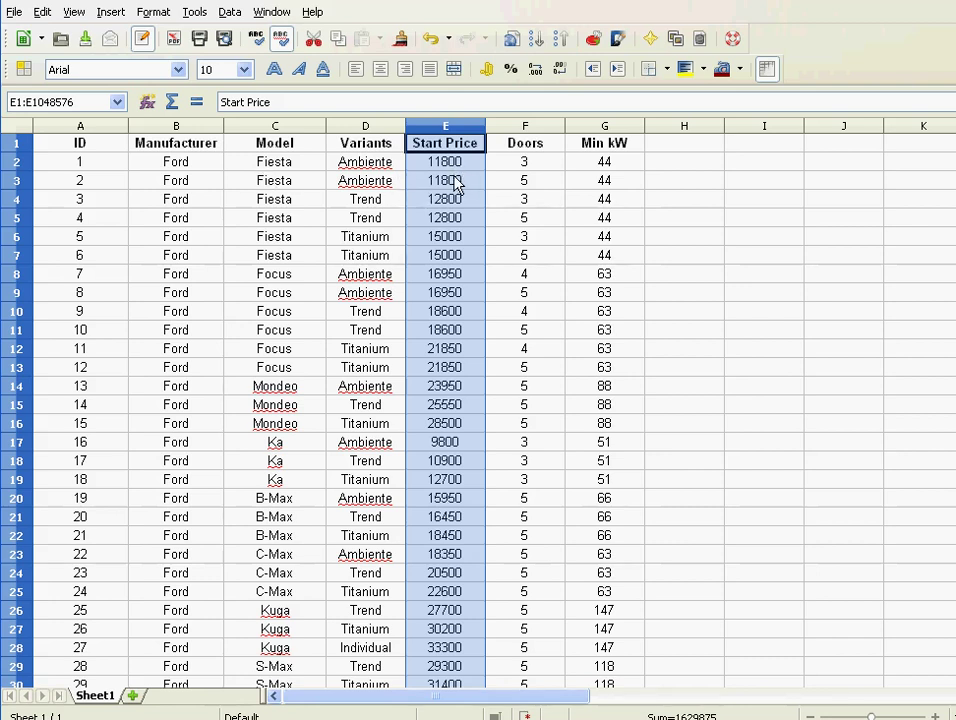
pyautogui.click(455, 240)
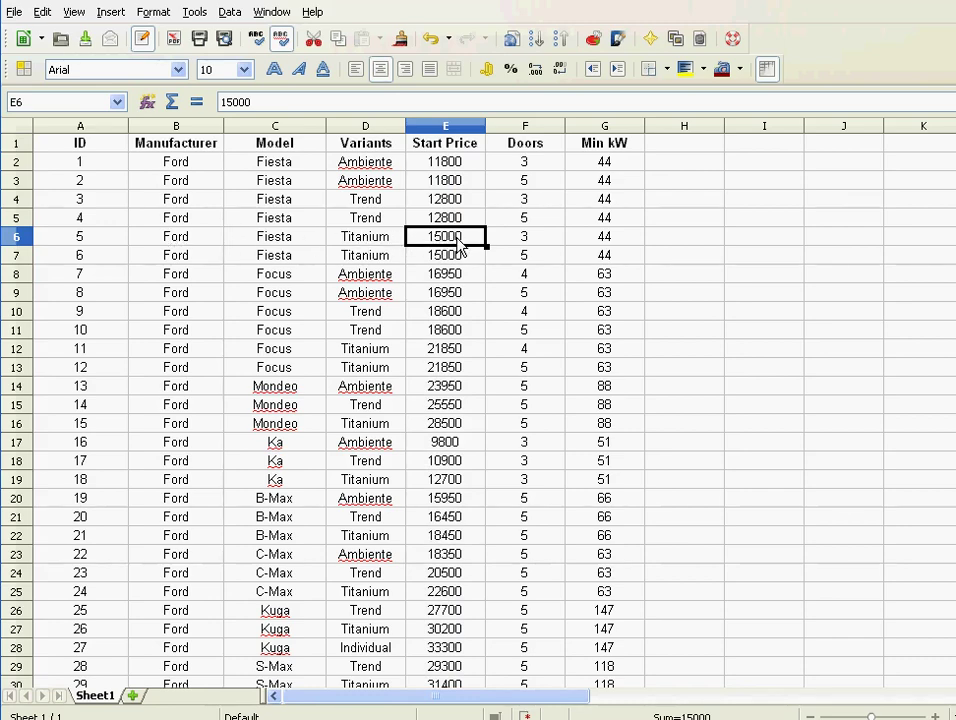
pyautogui.click(449, 130)
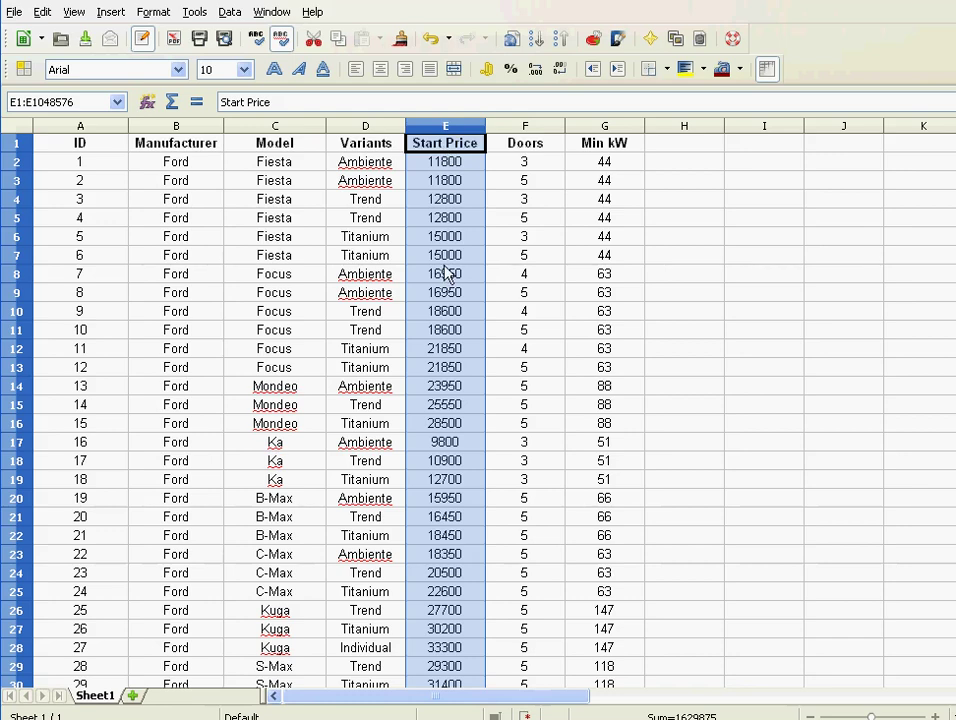
# Sort the car table by Start Price, first ascending, finally descending
pyautogui.click(448, 273)
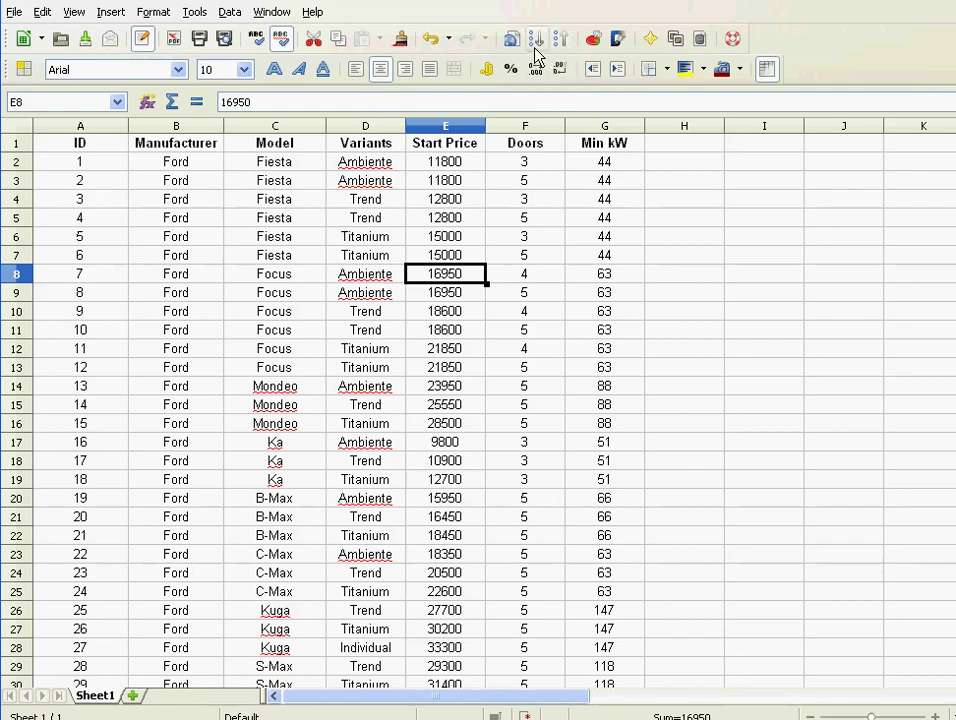
pyautogui.click(537, 45)
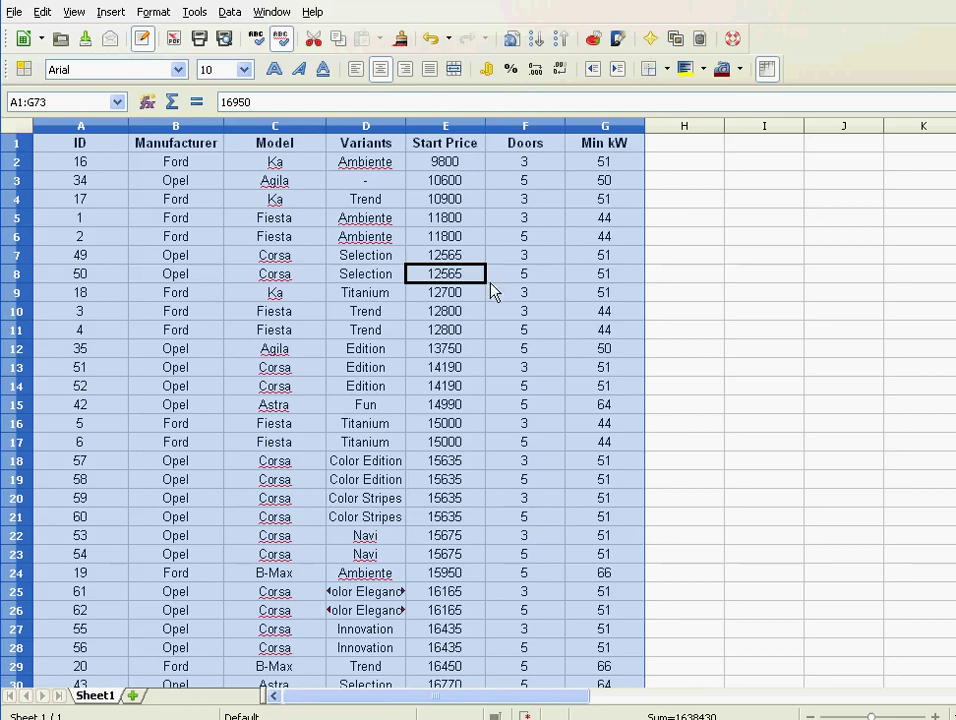
pyautogui.click(562, 40)
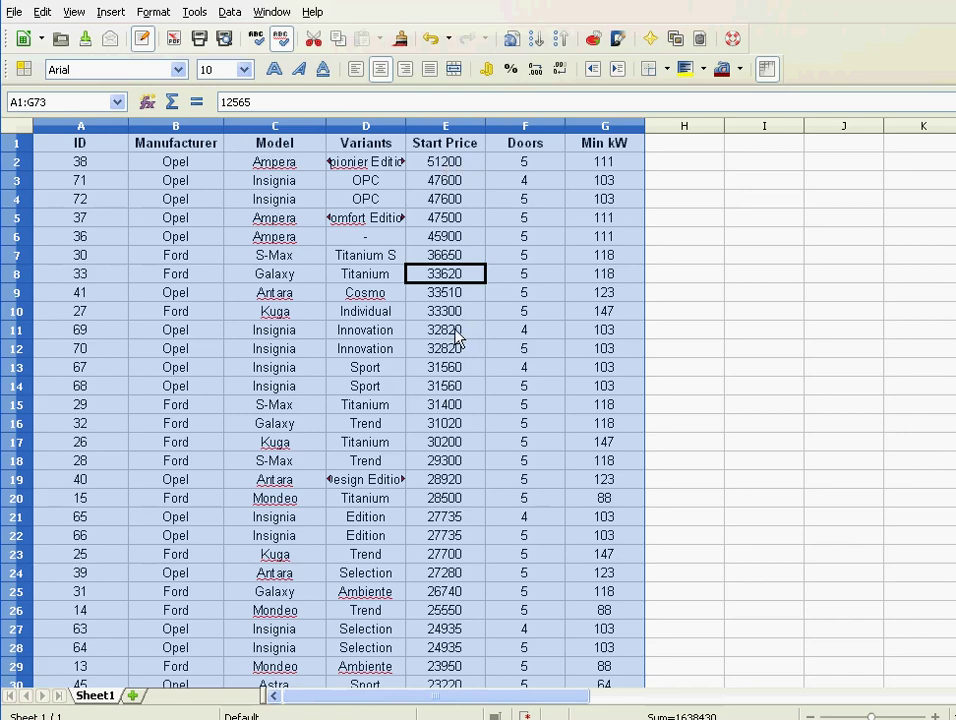
# Sort the car table by ID, first ascending, finally descending
pyautogui.click(350, 330)
pyautogui.click(163, 316)
pyautogui.click(79, 298)
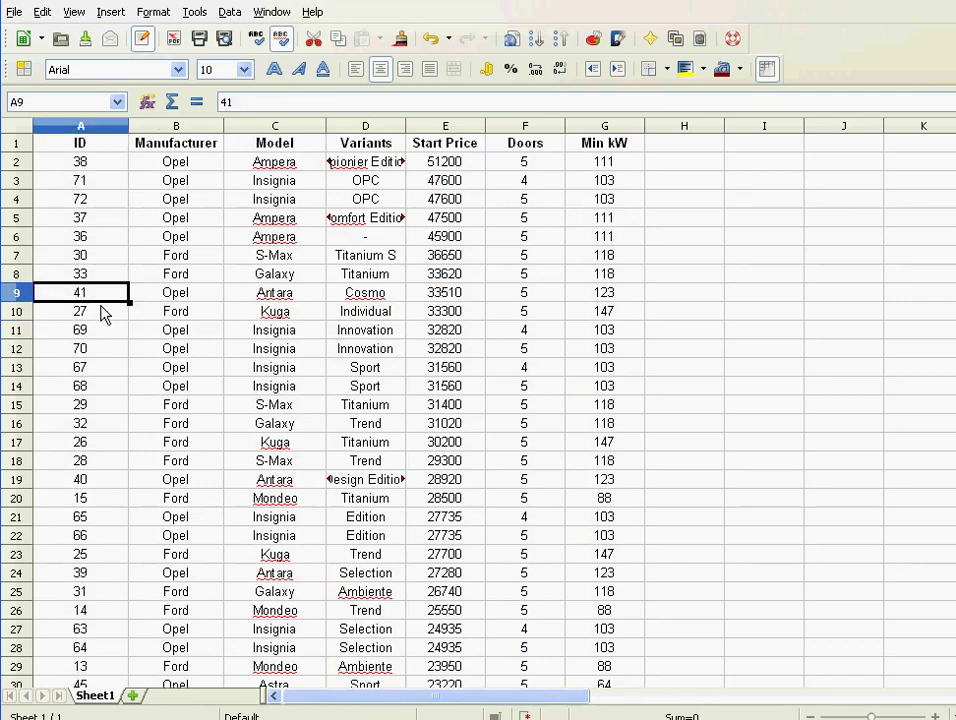
pyautogui.click(537, 40)
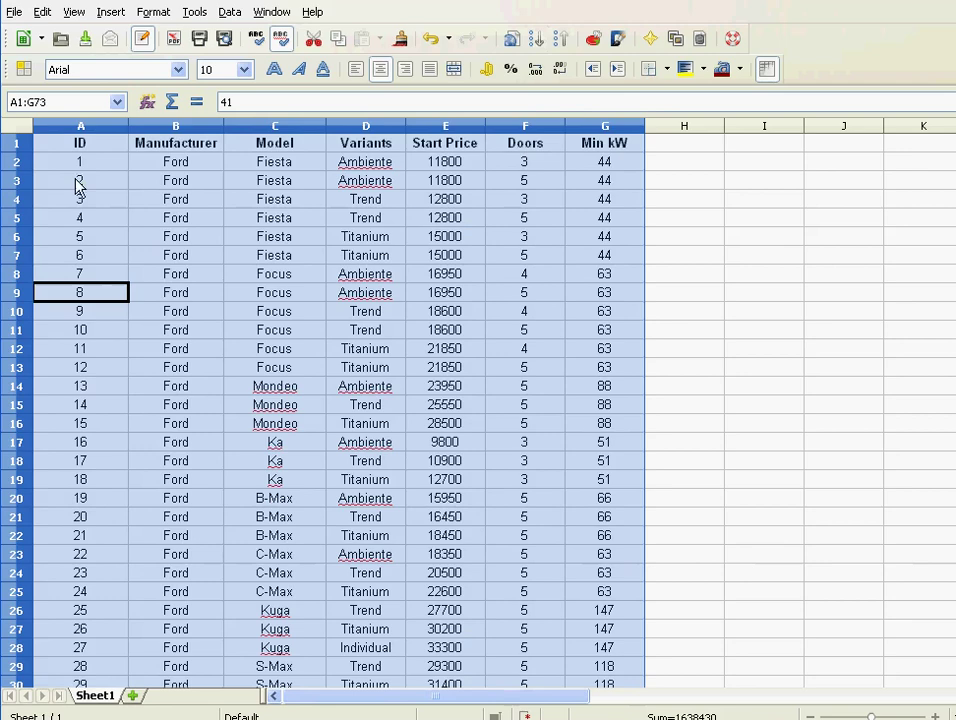
pyautogui.click(561, 40)
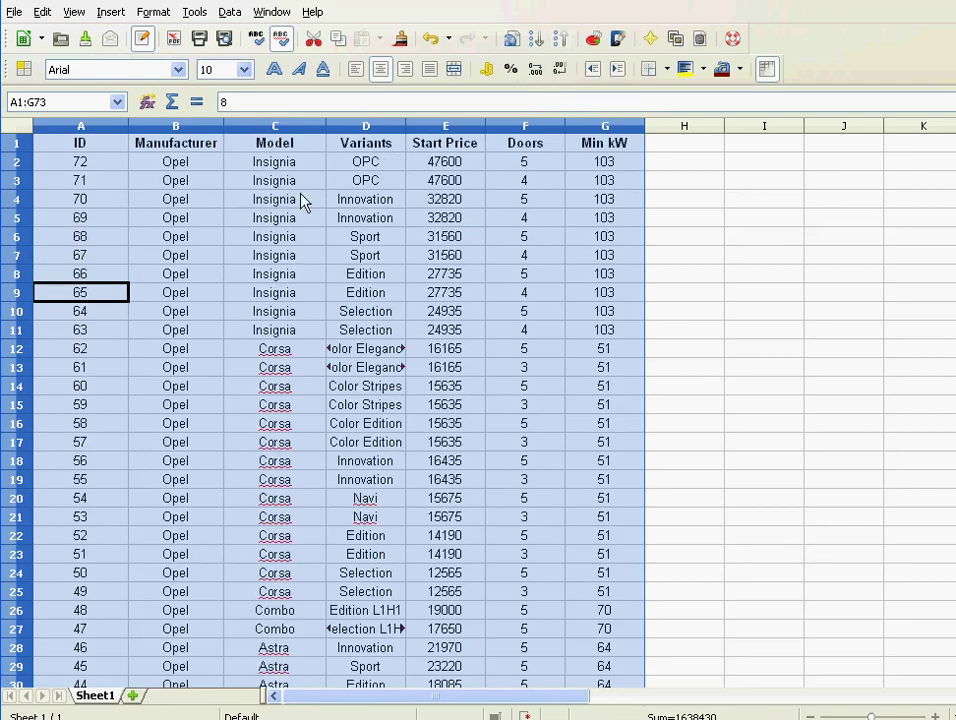
# Sort the car table by Manufacturer, first ascending, finally descending
pyautogui.click(336, 278)
pyautogui.click(278, 298)
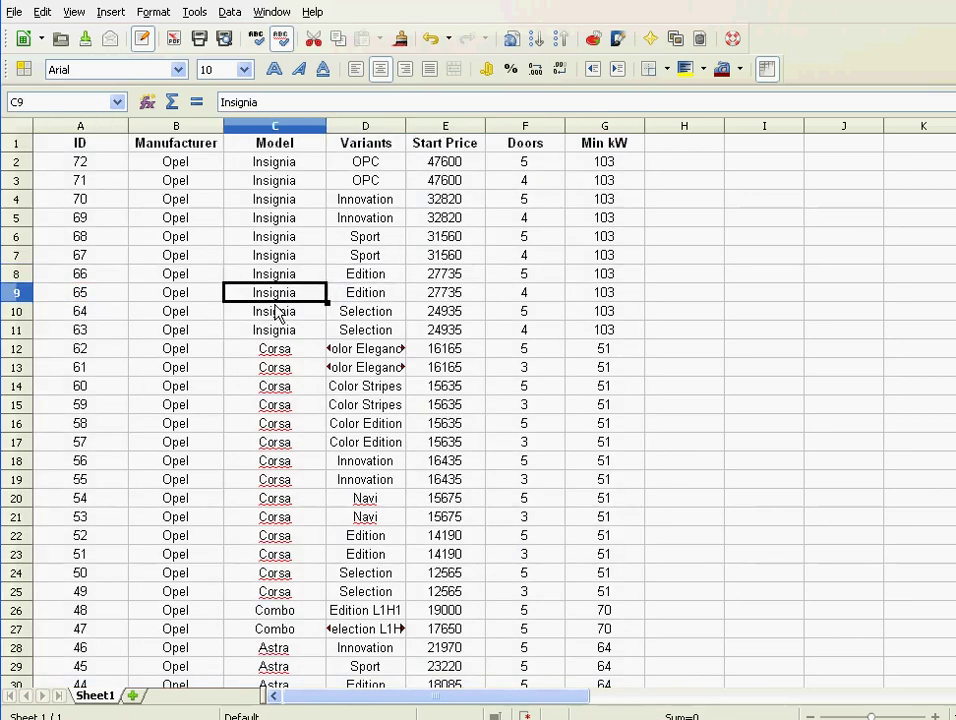
pyautogui.click(188, 296)
pyautogui.click(537, 39)
pyautogui.click(561, 40)
# Sort the car table by Min kW, first ascending, finally descending, and review the sorted rows
pyautogui.click(604, 276)
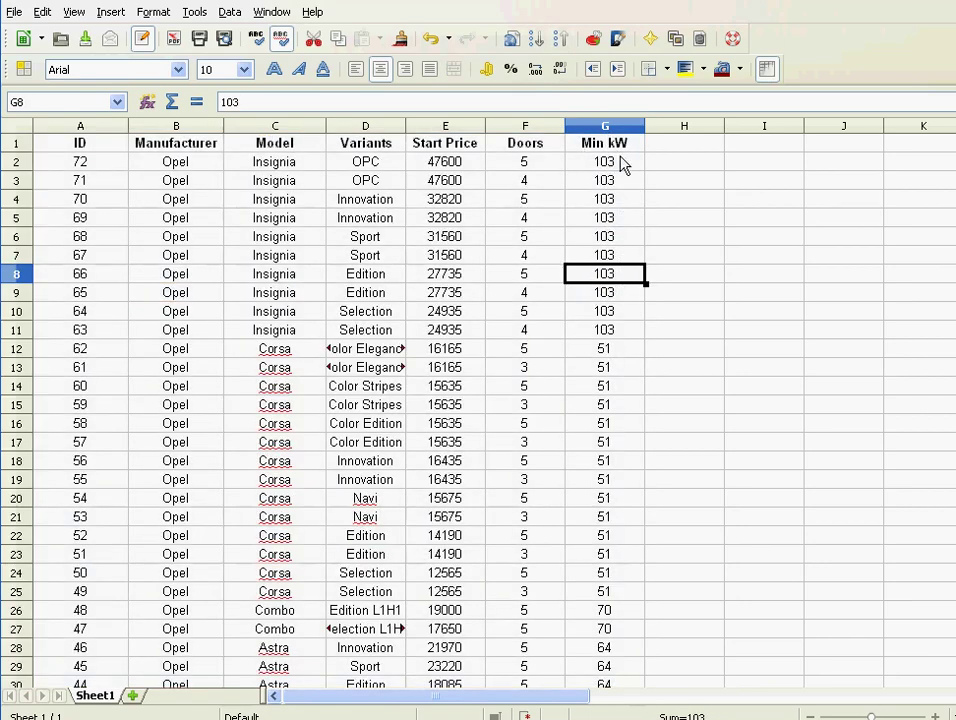
pyautogui.click(537, 40)
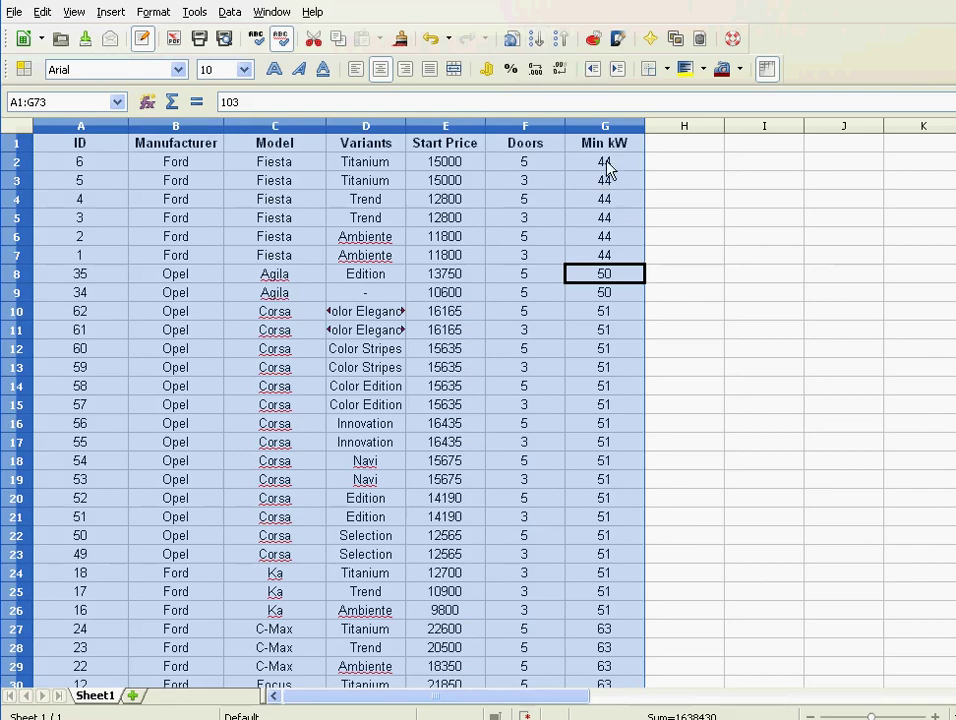
pyautogui.click(560, 40)
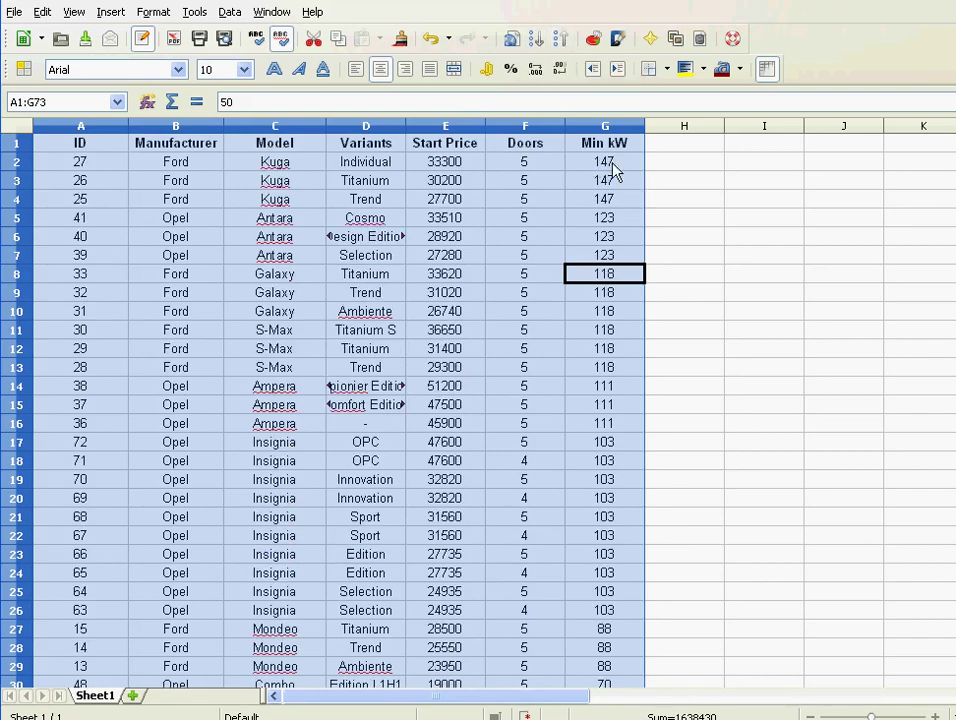
pyautogui.scroll(-20, 612, 340)
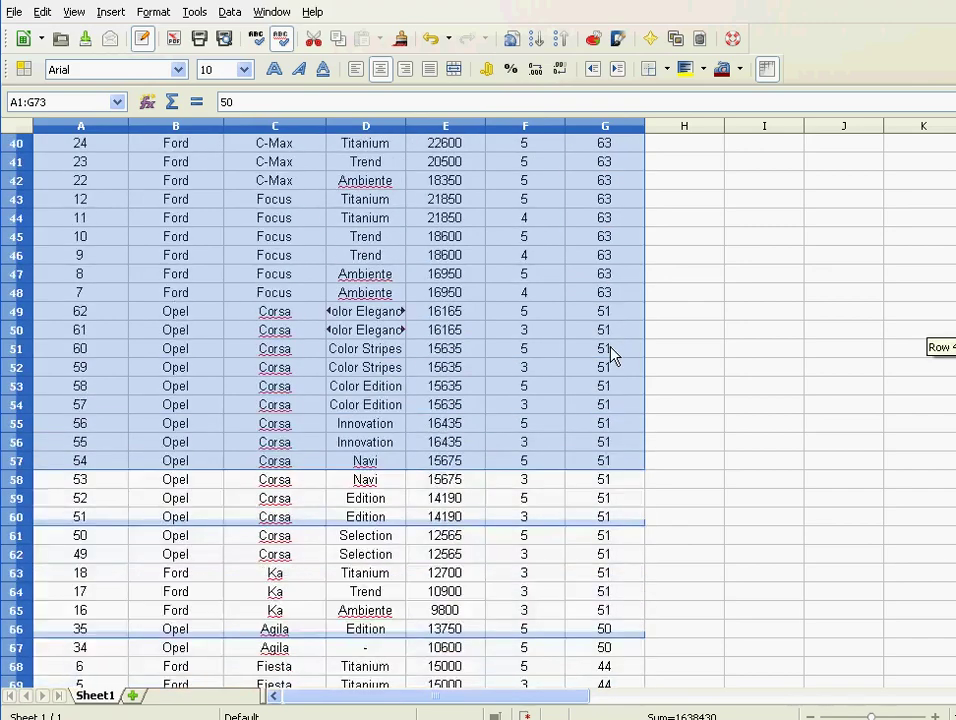
pyautogui.scroll(20, 612, 356)
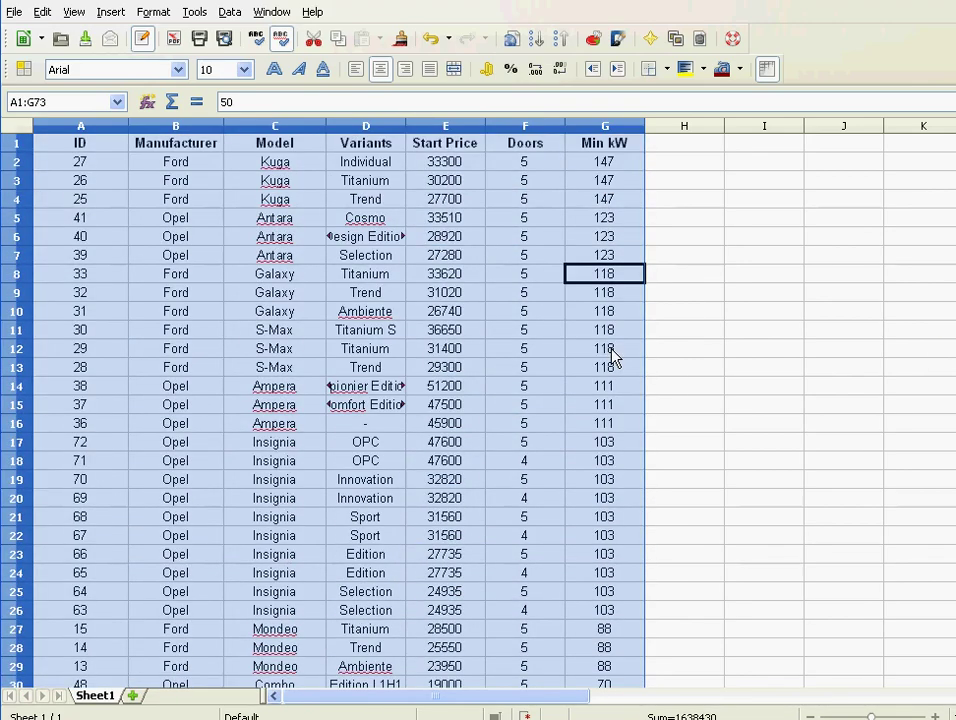
pyautogui.click(452, 292)
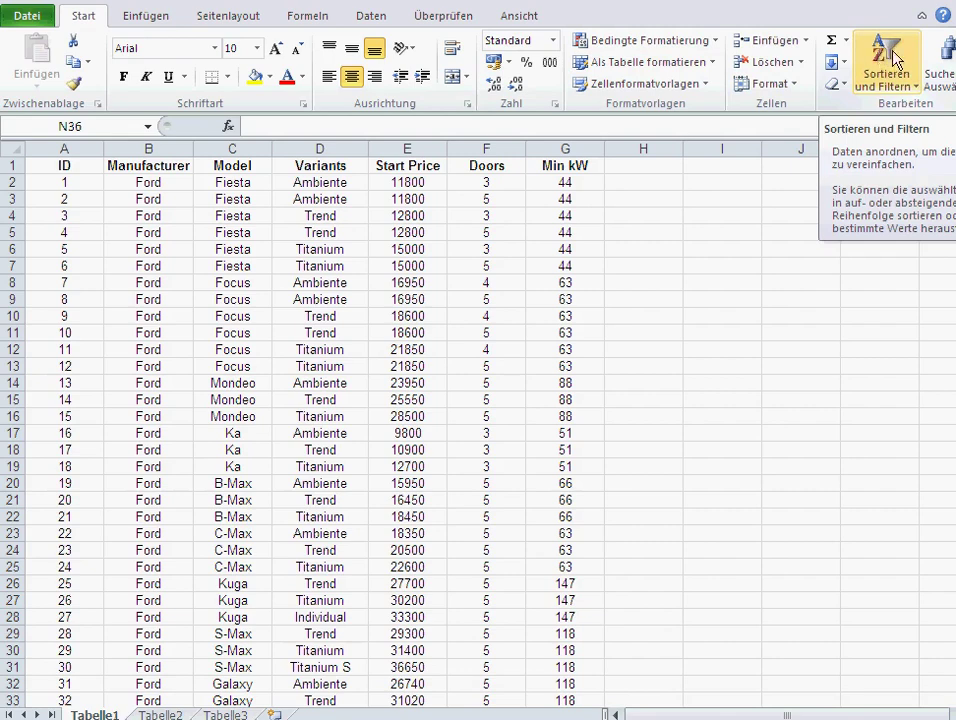
# In the Excel copy of the car table, sort the data by Start Price, first ascending, finally descending
pyautogui.click(914, 90)
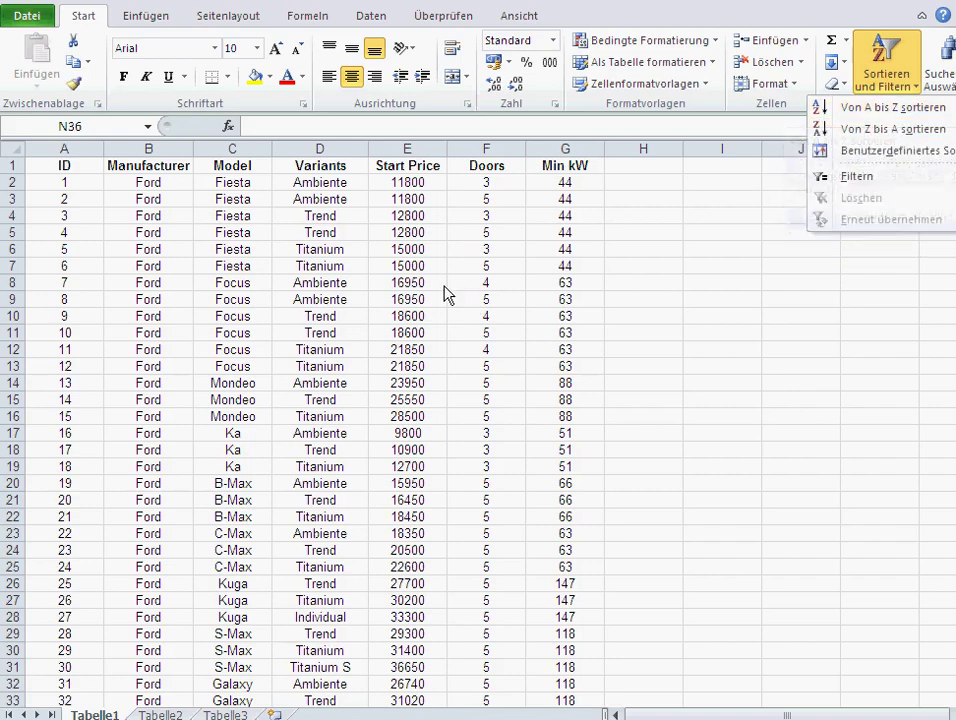
pyautogui.click(420, 286)
pyautogui.click(416, 284)
pyautogui.click(884, 80)
pyautogui.click(849, 105)
pyautogui.click(884, 80)
pyautogui.click(830, 128)
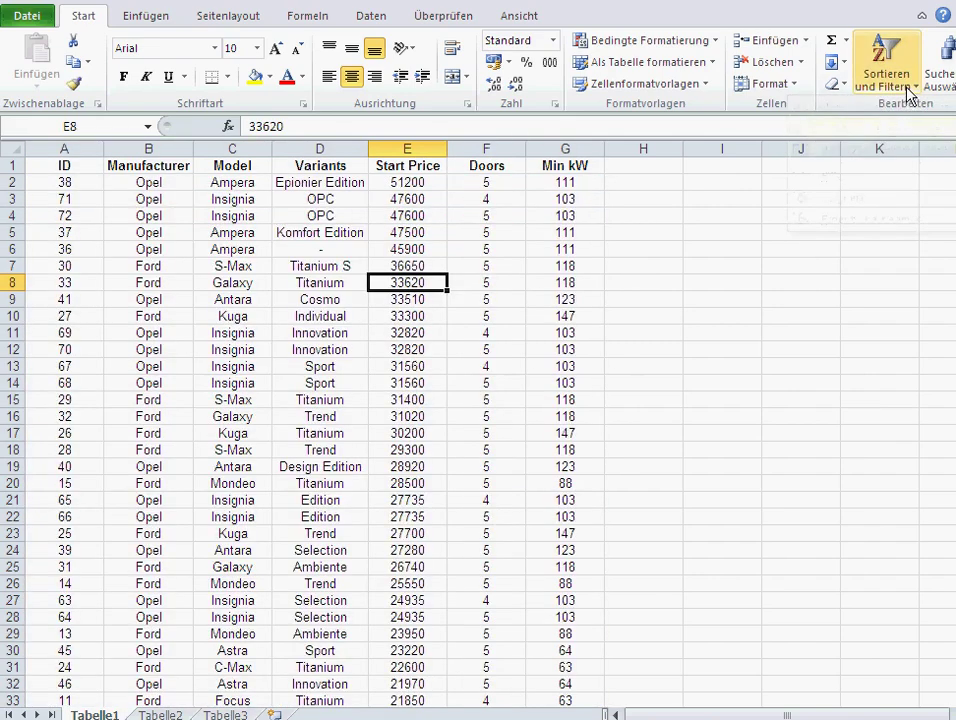
pyautogui.click(906, 88)
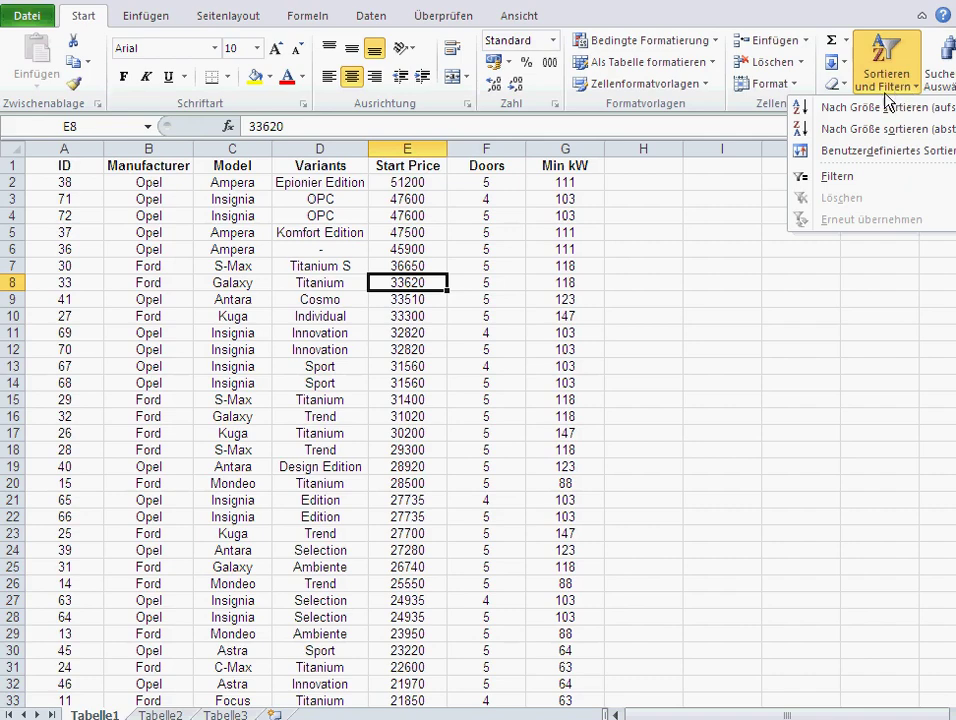
pyautogui.click(528, 304)
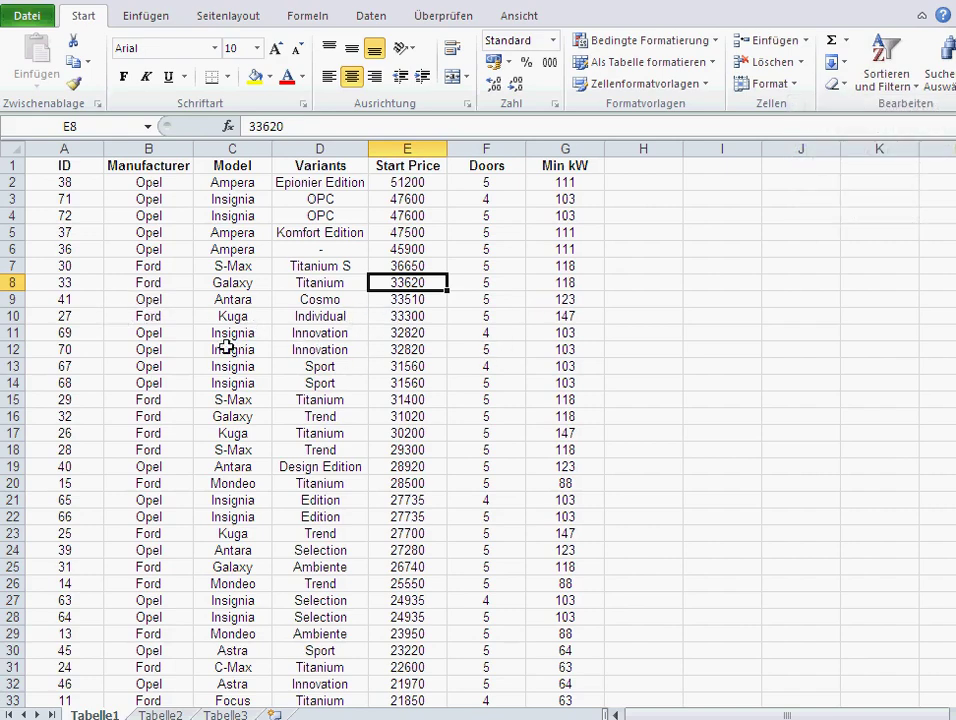
# Clear all contents of row 10, from the ID column to the Min kW column, leaving an empty row in the table
pyautogui.moveTo(161, 318); pyautogui.dragTo(536, 316)
pyautogui.press('Delete')
pyautogui.click(306, 398)
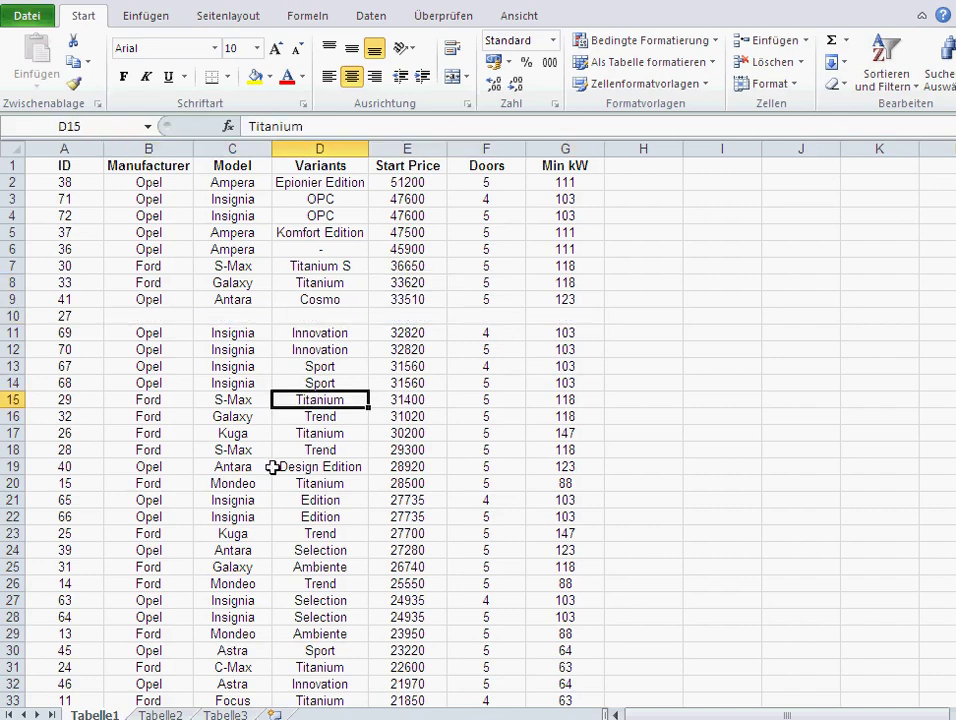
pyautogui.click(64, 316)
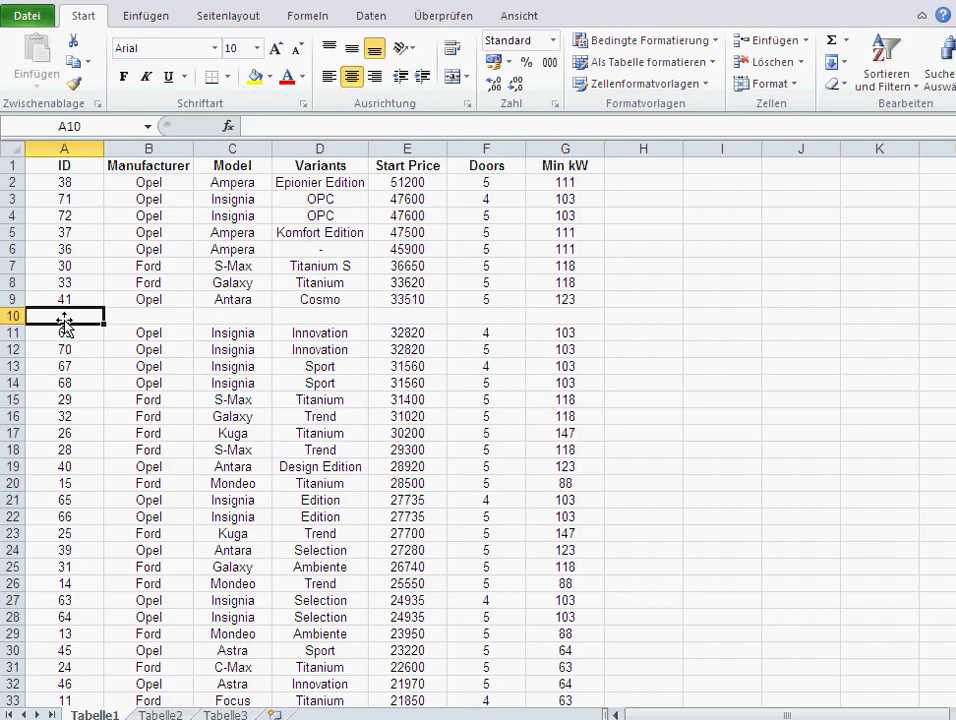
pyautogui.click(205, 381)
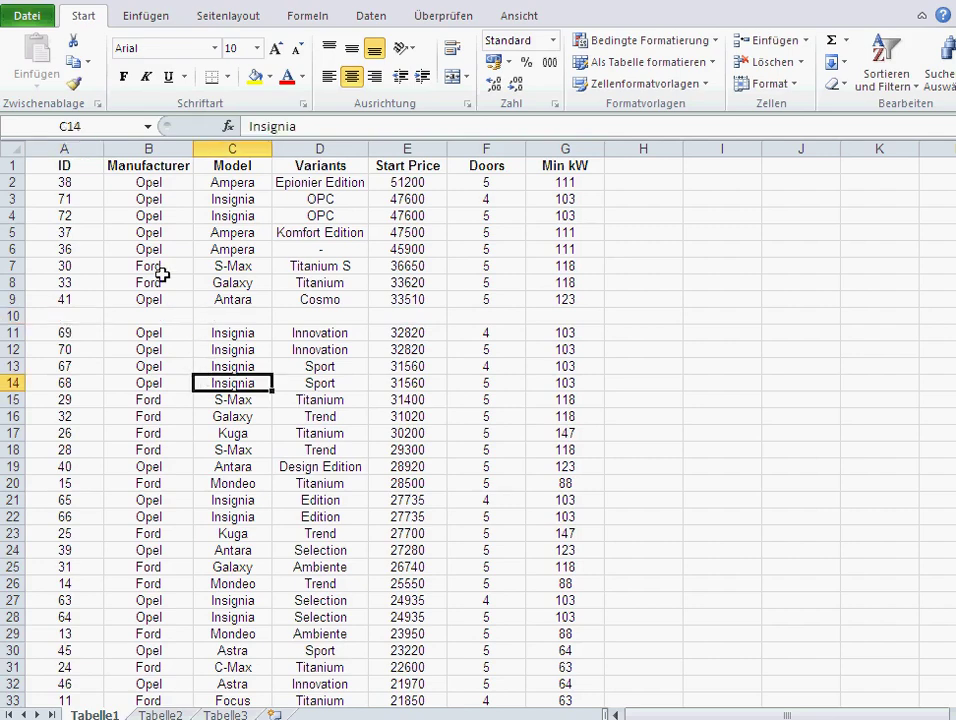
pyautogui.click(162, 276)
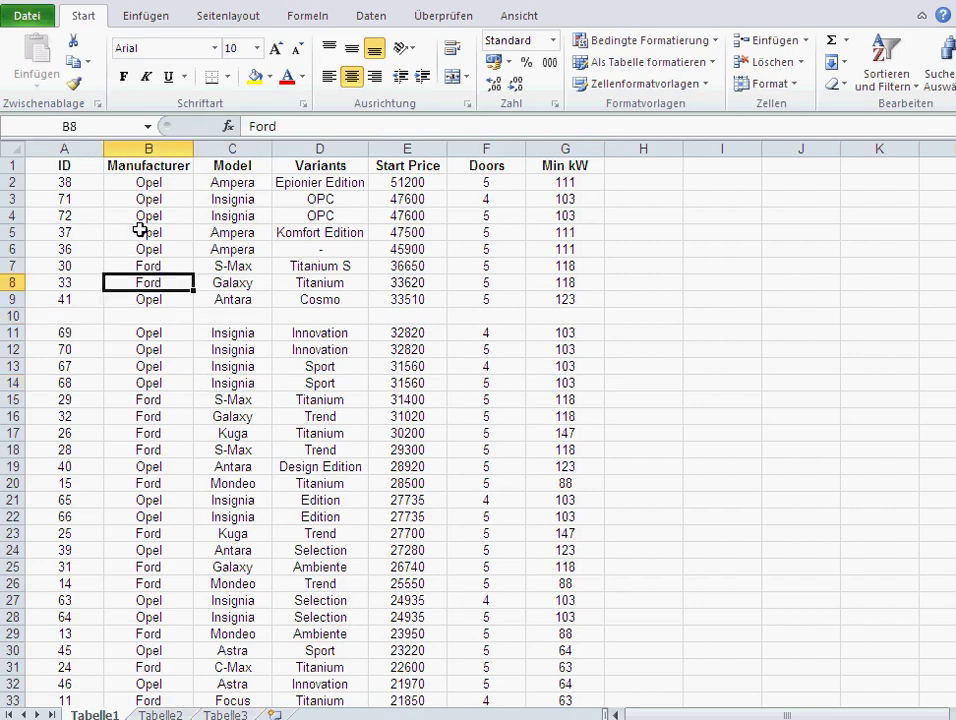